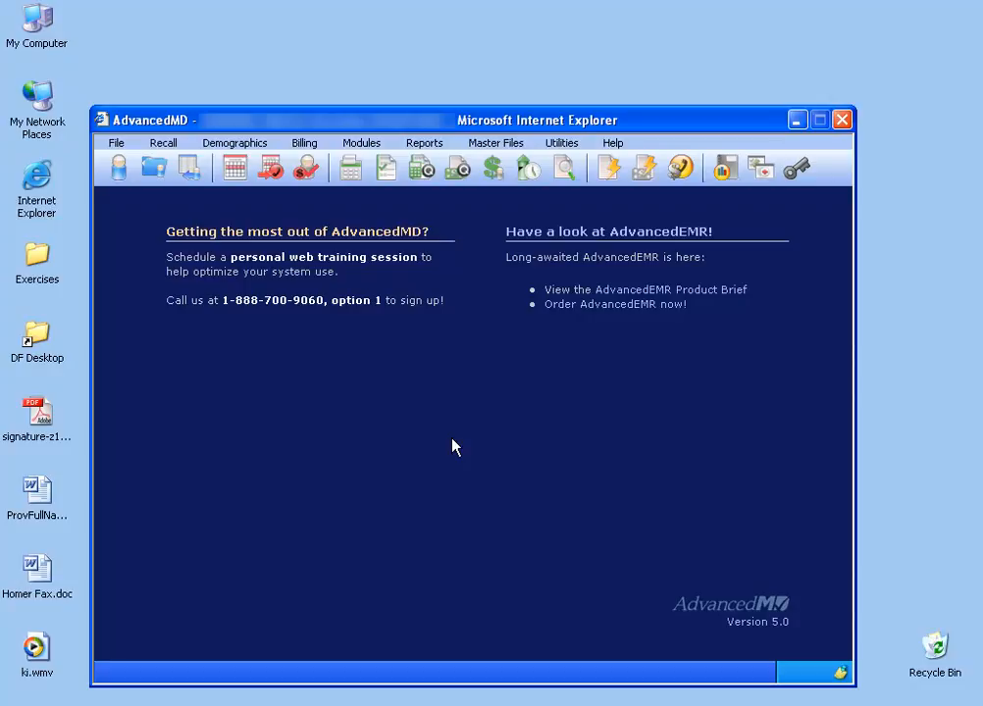
- Open the End of Day Wizard, skip ahead to Claims Center - Charge Review and return to the Deposit Slip item
left_click(527, 175)
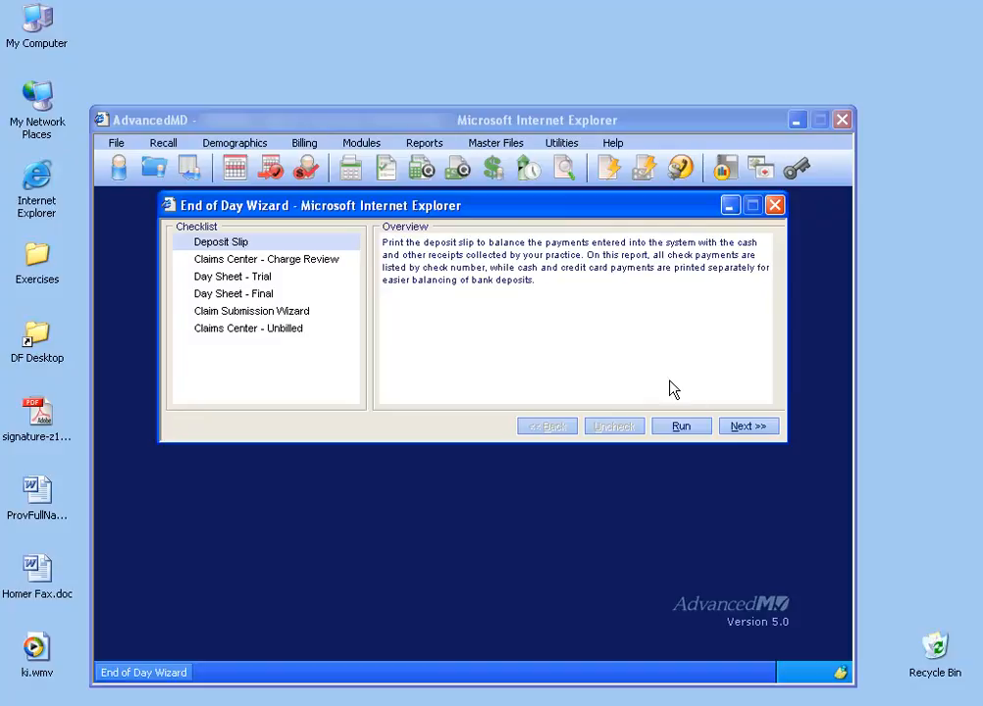
left_click(749, 427)
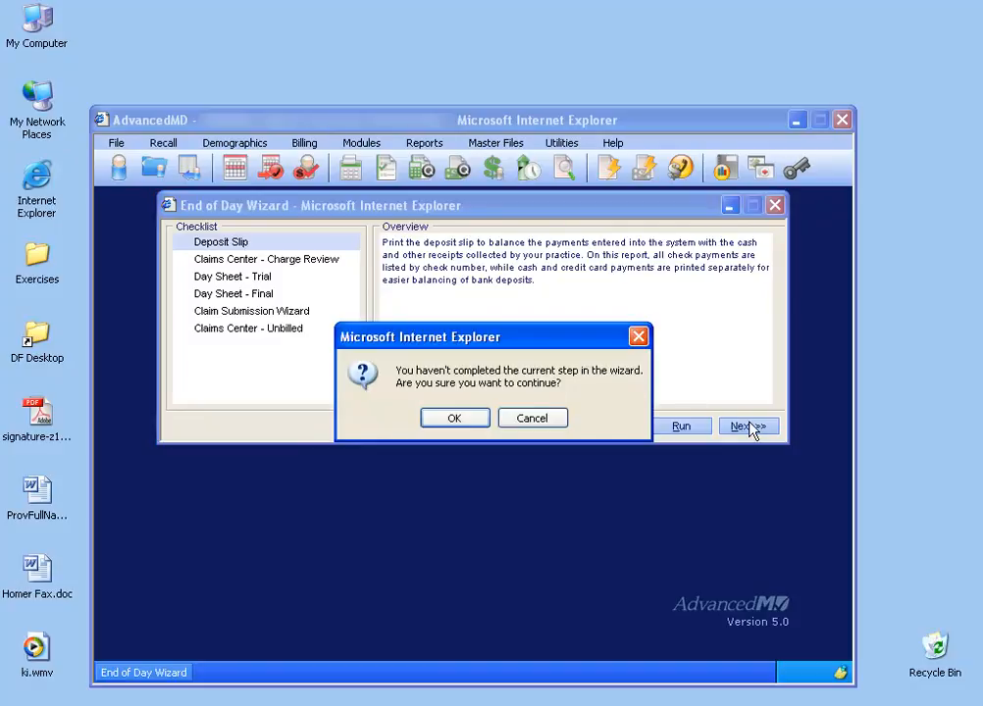
left_click(463, 422)
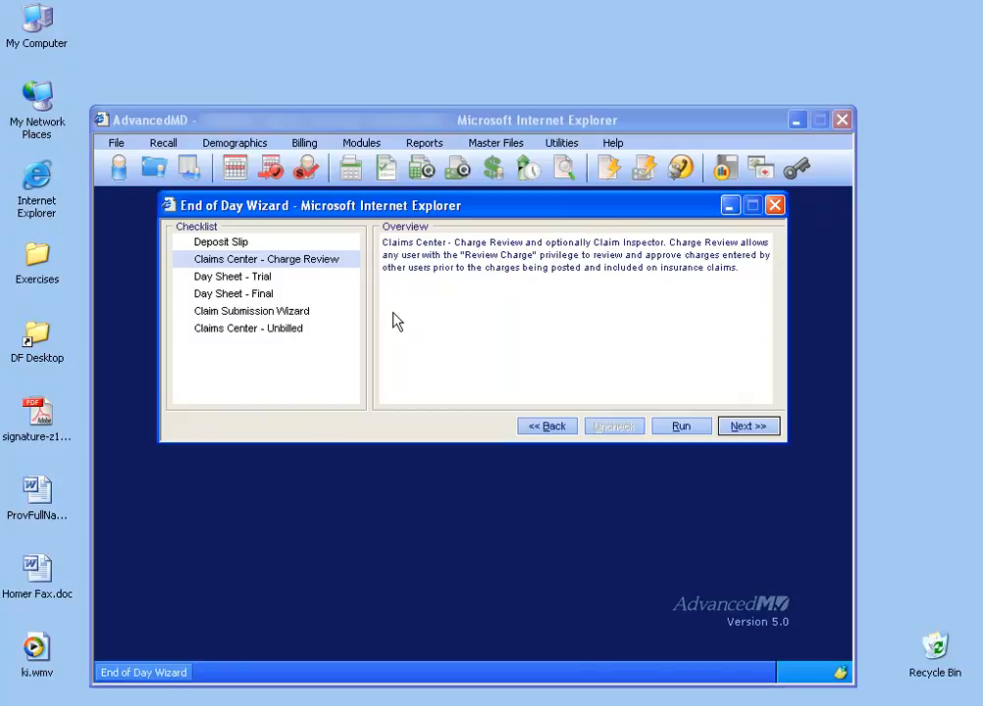
left_click(548, 430)
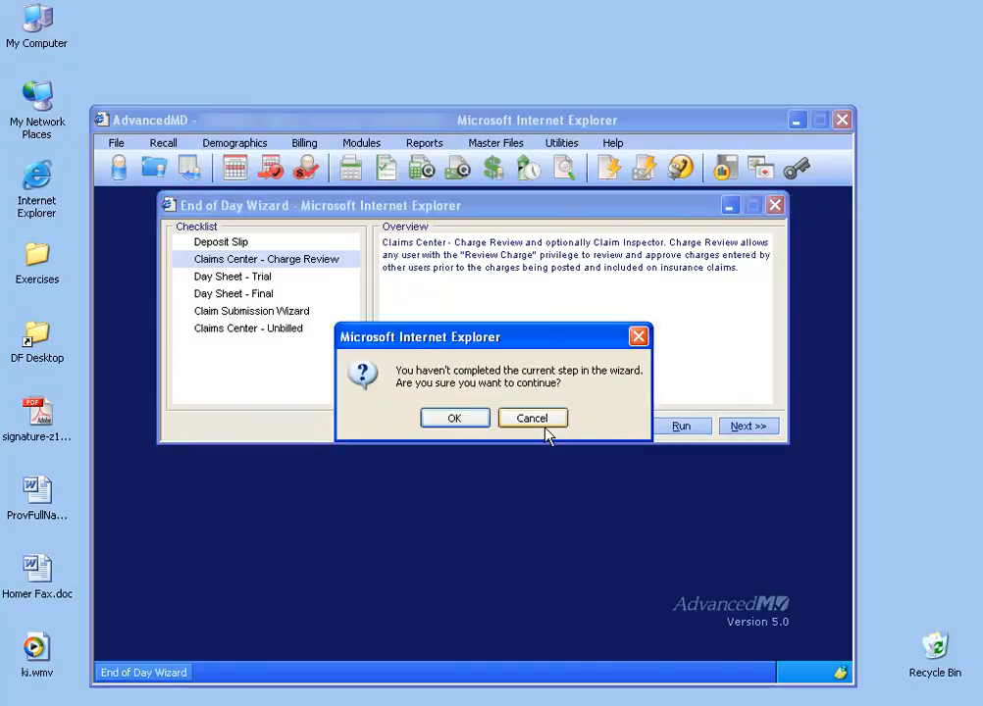
left_click(477, 424)
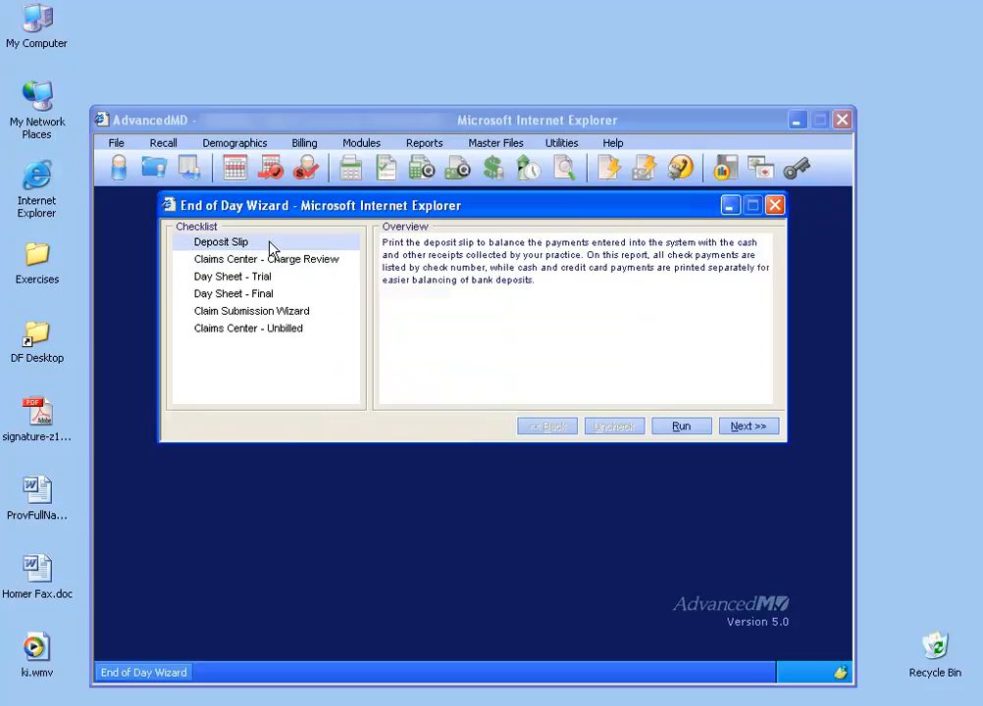
- Run the Deposit Slip item and generate its report for viewing or printing
left_click(667, 430)
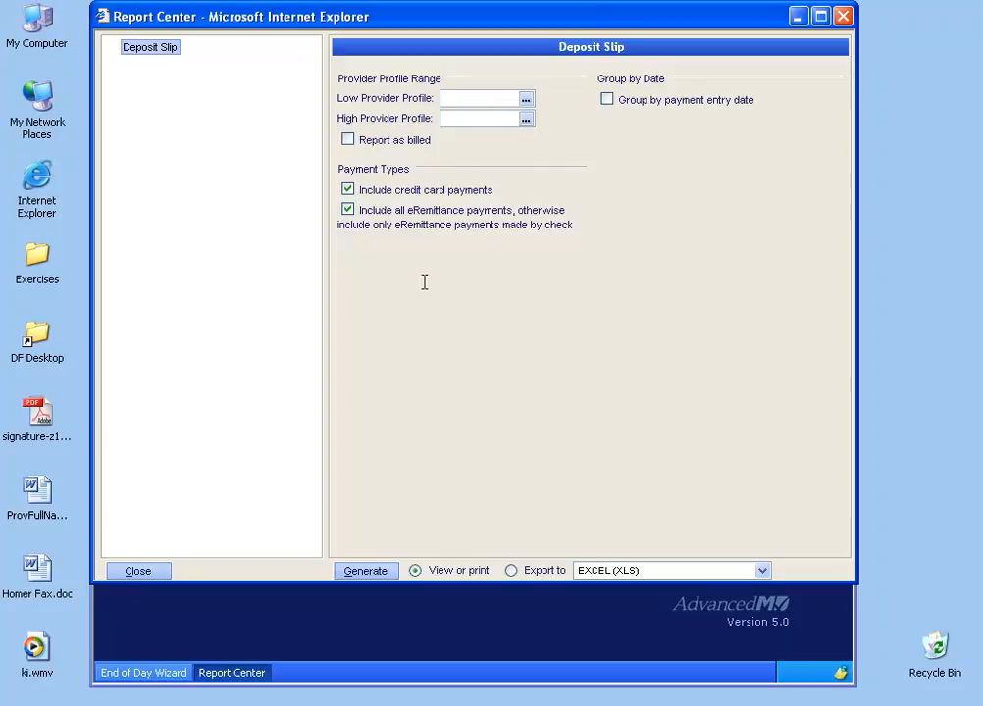
left_click(367, 570)
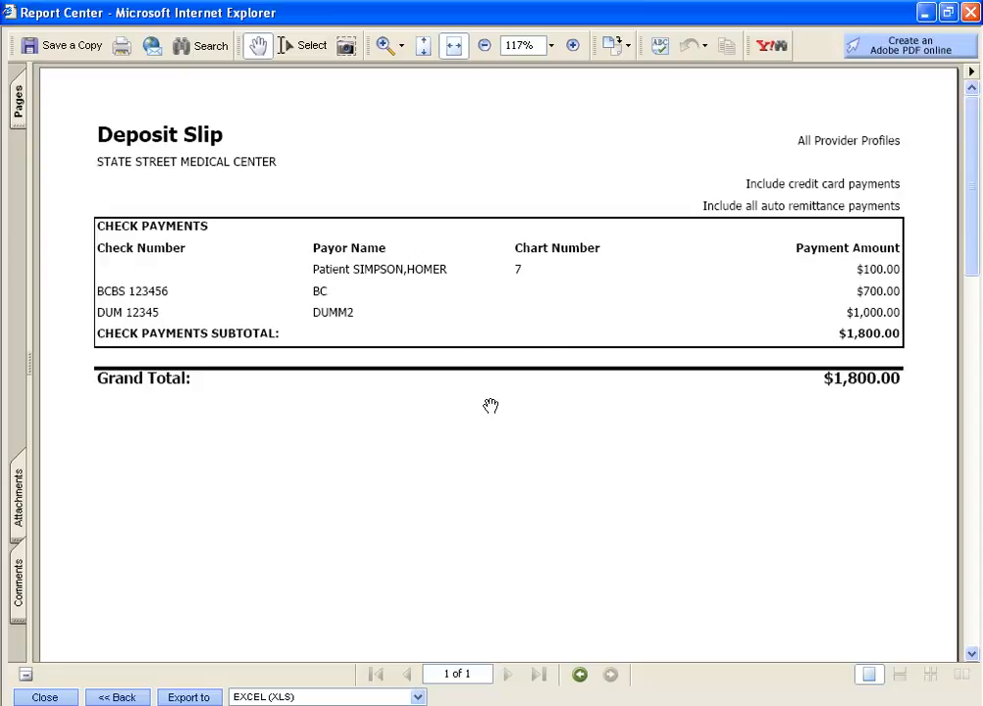
- Save a PDF copy of the deposit slip as 12.16.05 in a new desktop folder named Deposit
left_click(32, 52)
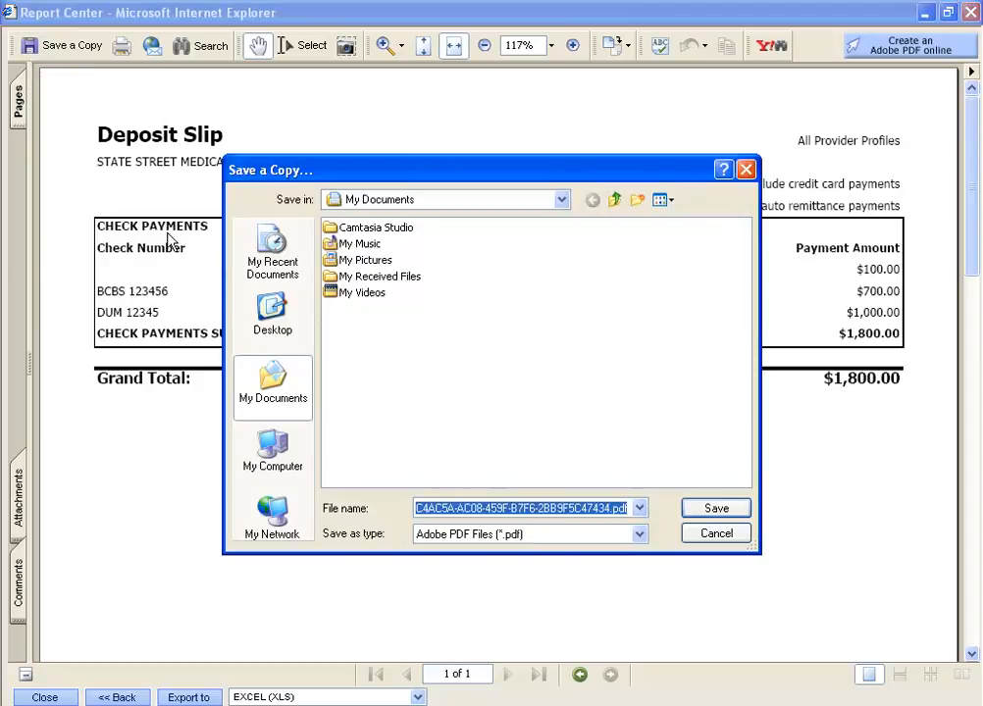
left_click(276, 318)
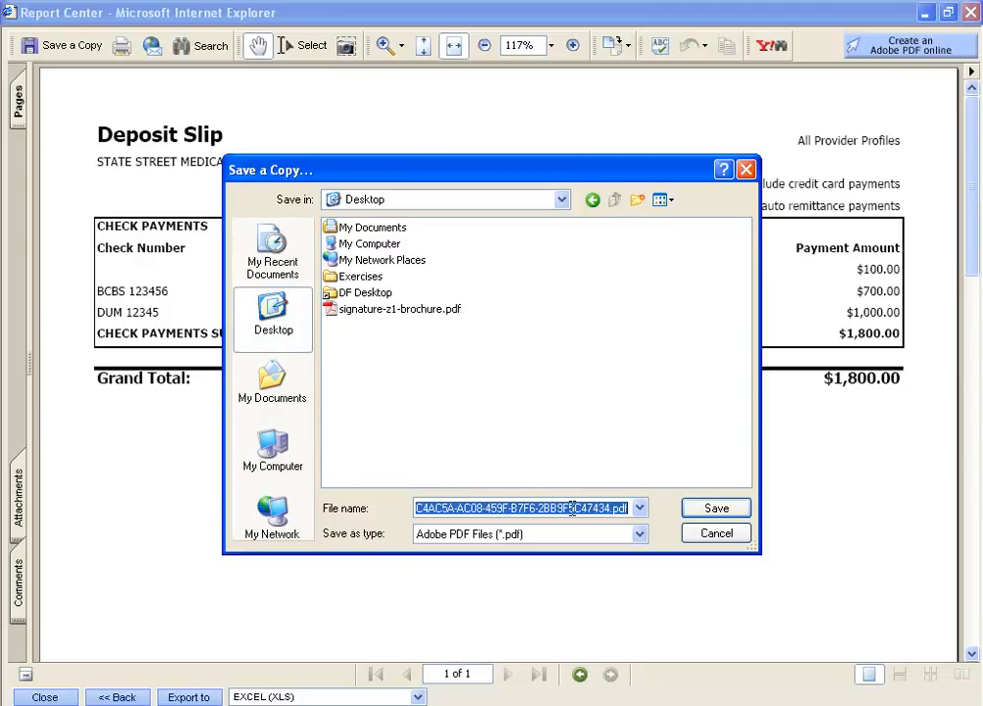
type("12..16.05")
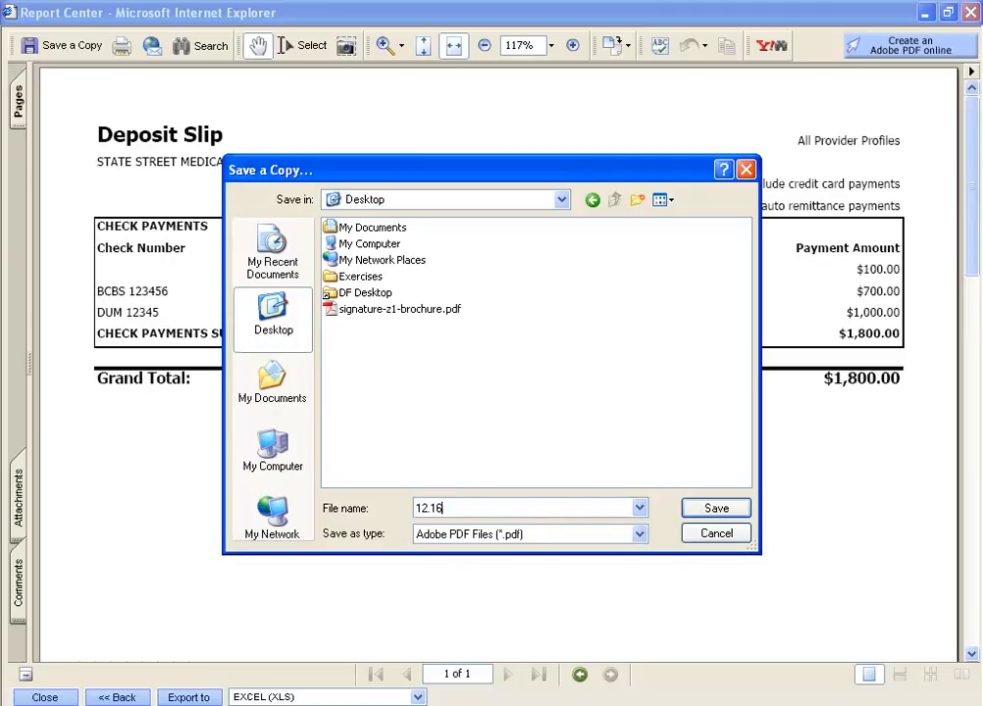
left_click(636, 200)
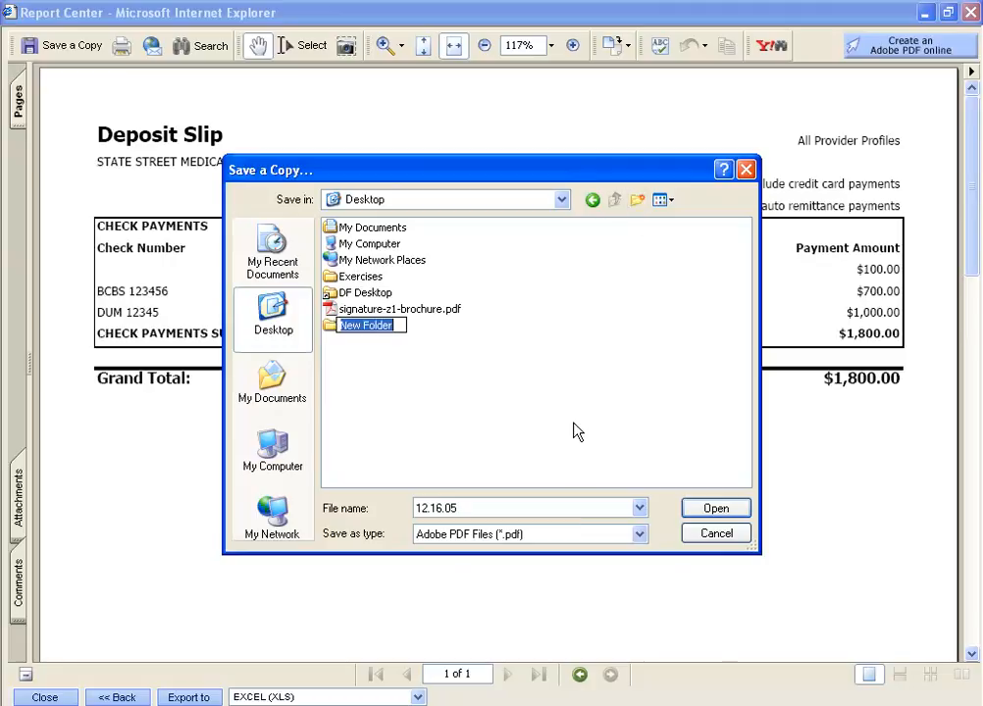
type("De")
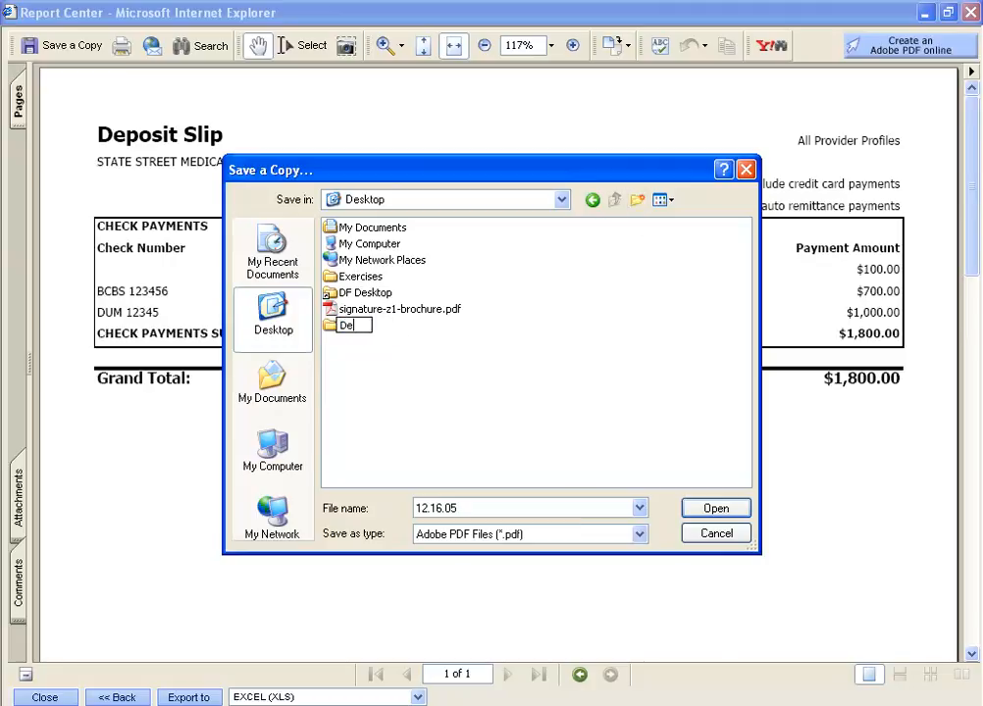
type("posit")
key("Return")
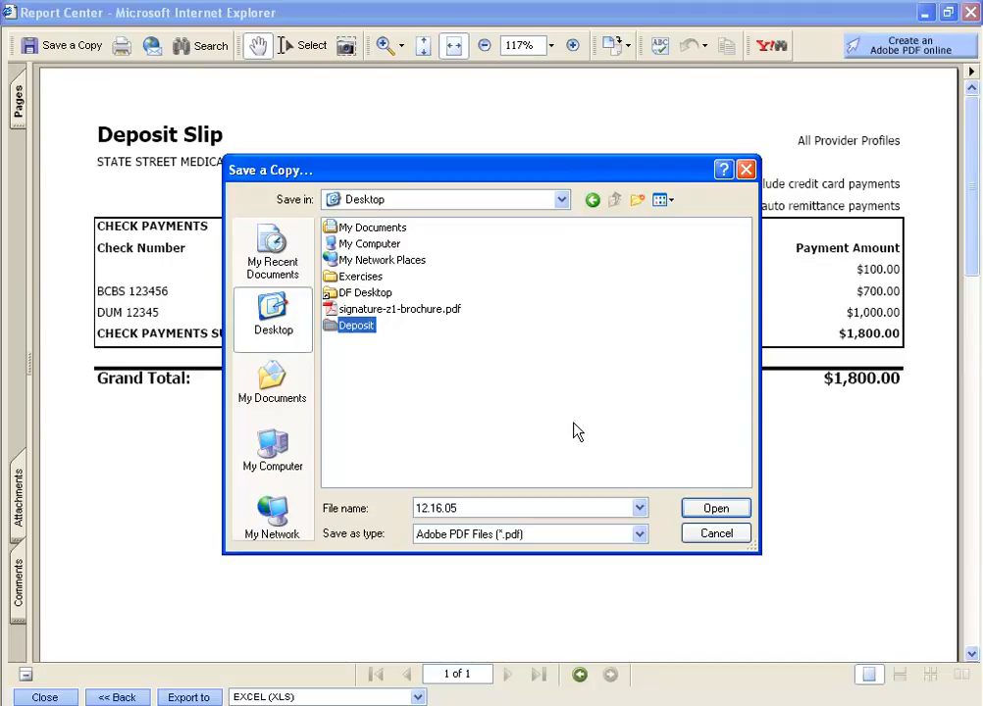
double_click(338, 327)
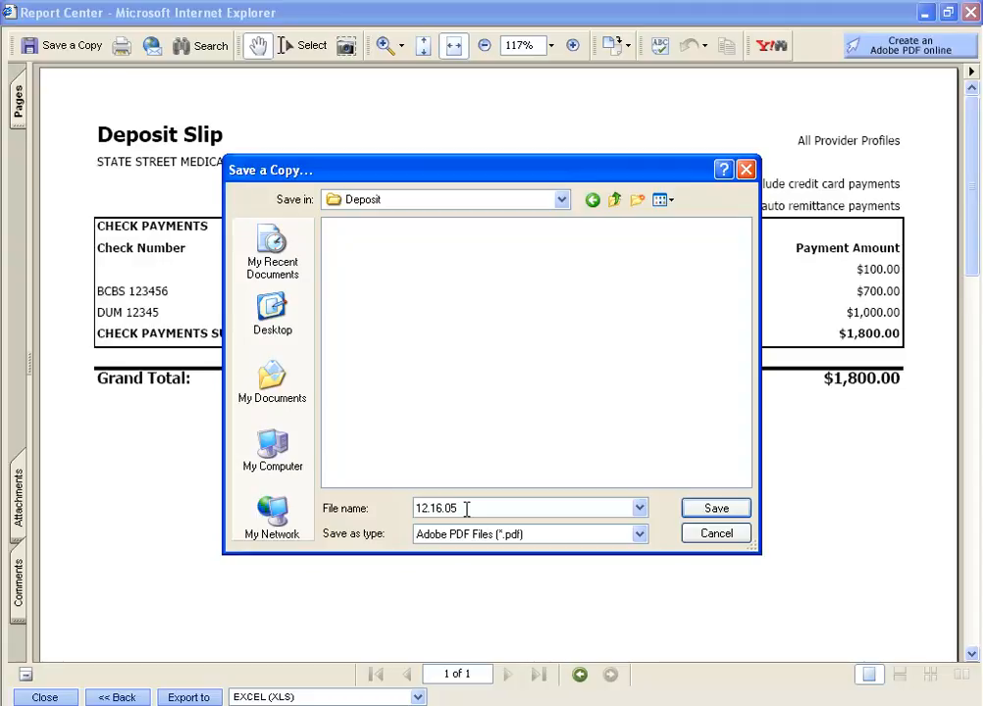
left_click(702, 509)
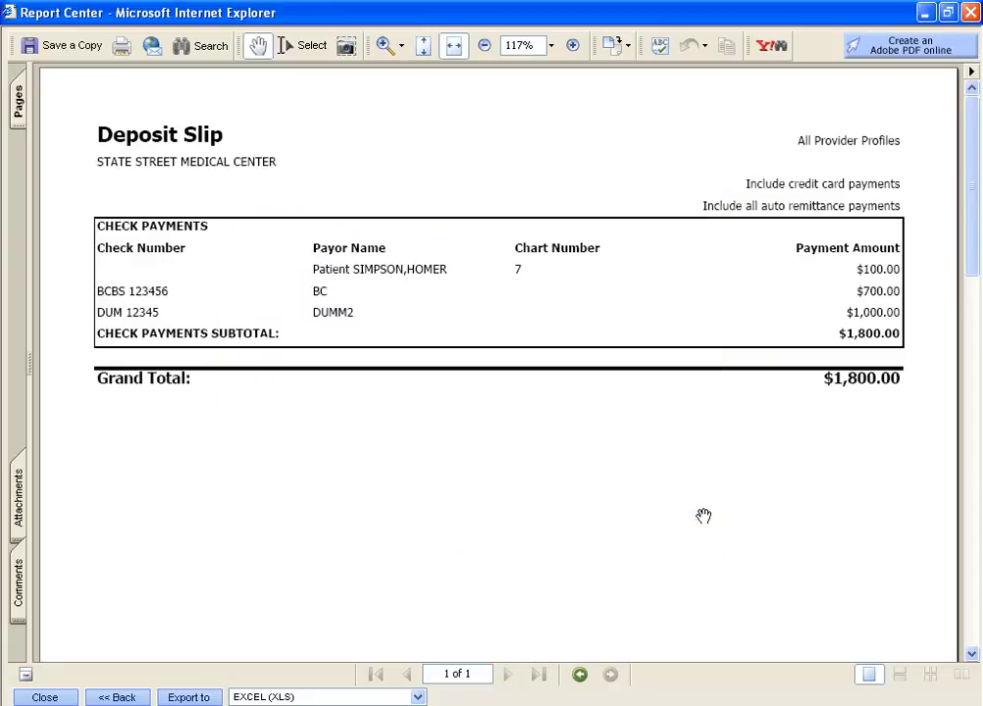
- Check the saved 12.16.05.pdf in the desktop's Deposit folder and return to the deposit slip report
left_click(736, 704)
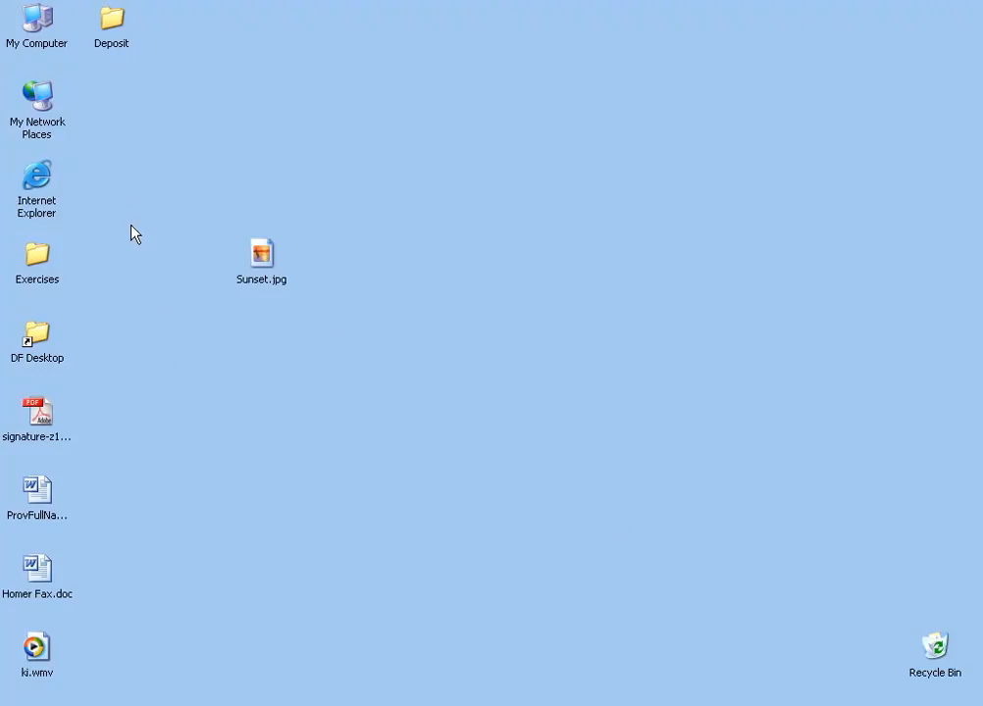
double_click(111, 29)
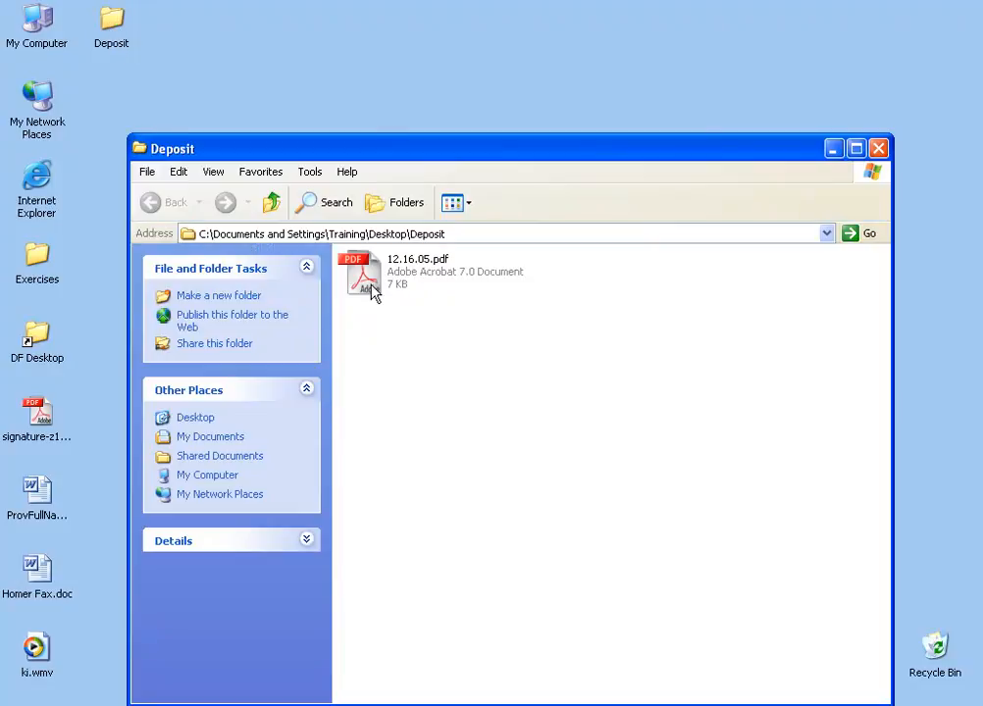
double_click(363, 275)
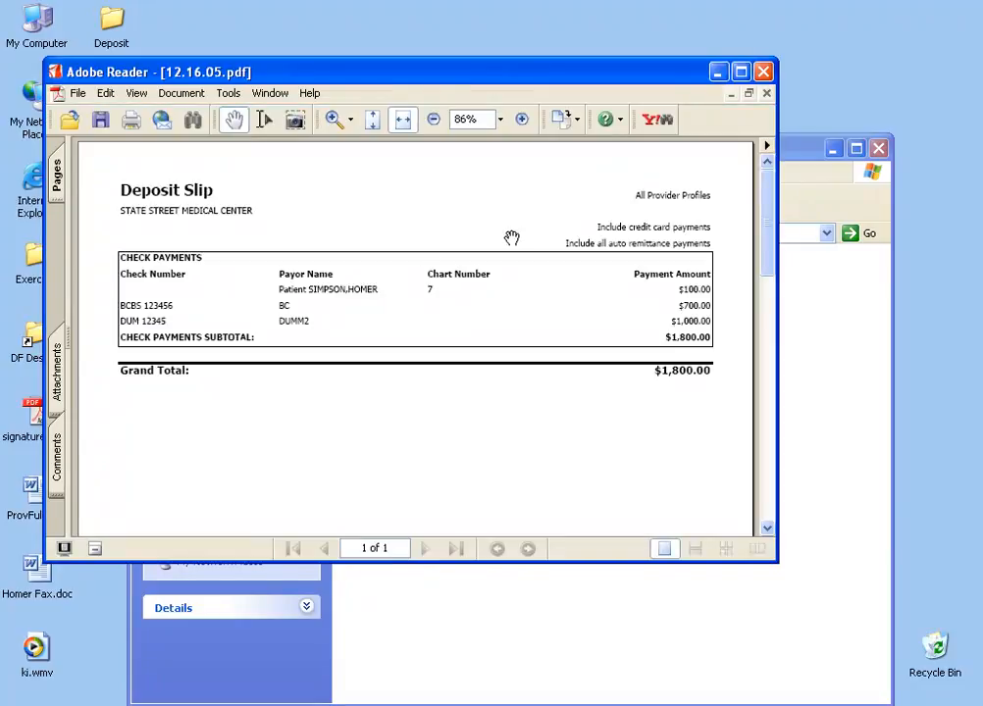
left_click(761, 72)
left_click(878, 148)
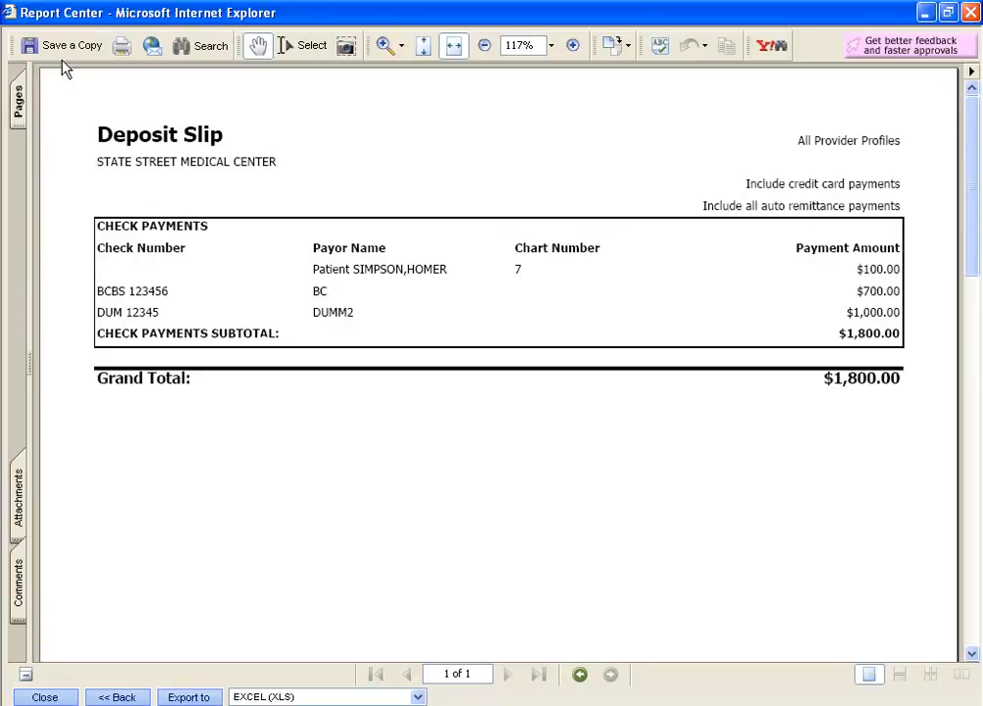
- Start an e-mail containing a link to the deposit slip PDF, and close the draft without sending it
left_click(151, 49)
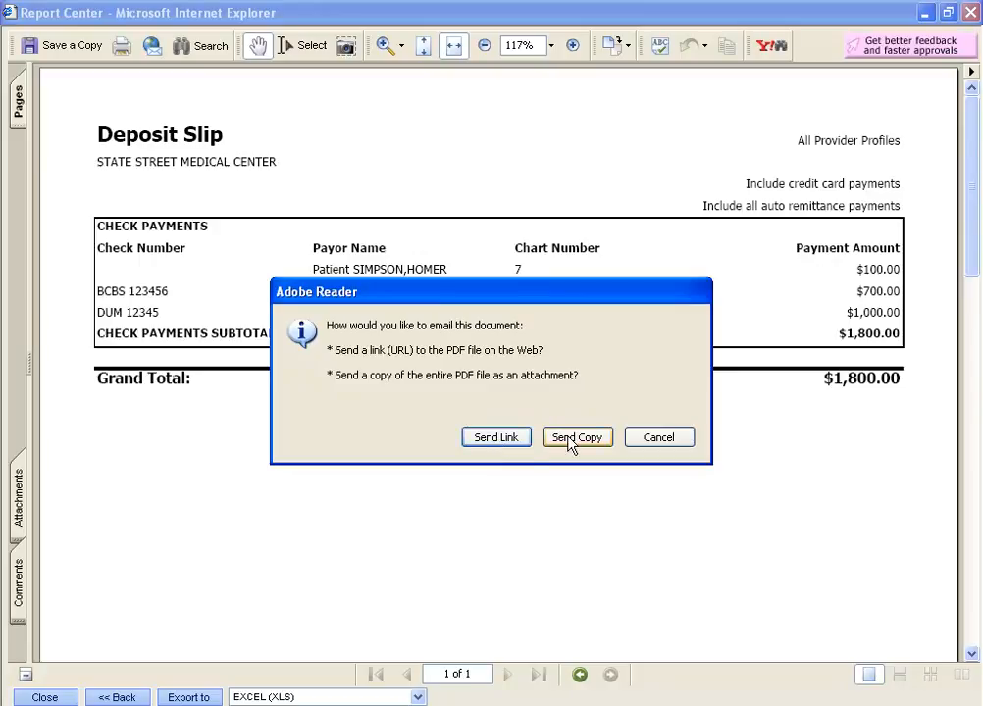
left_click(502, 438)
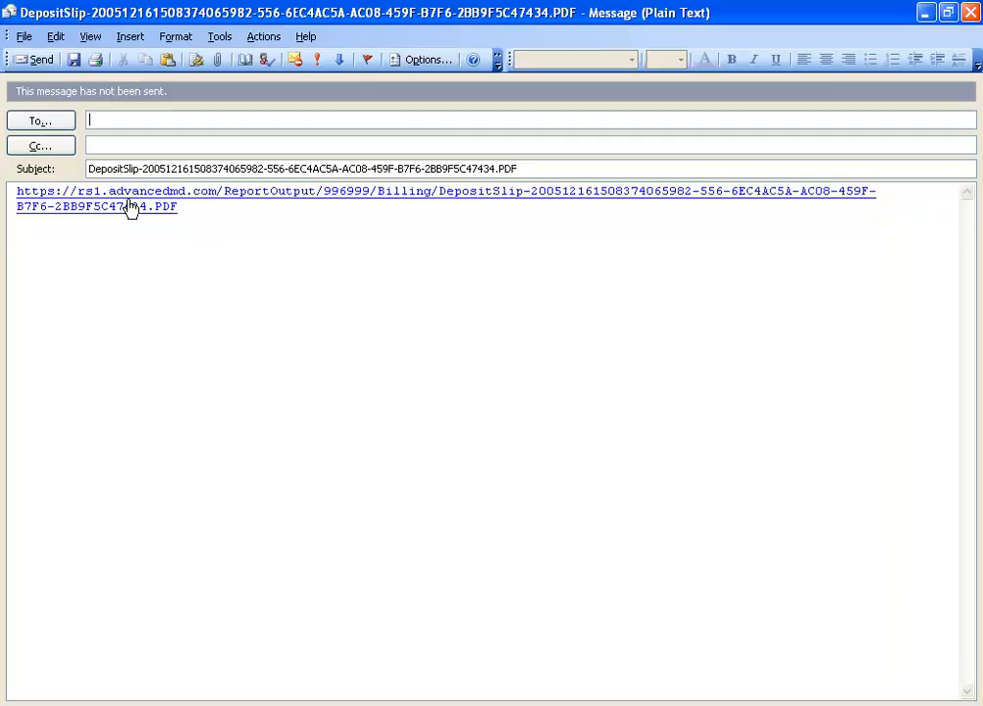
left_click(971, 12)
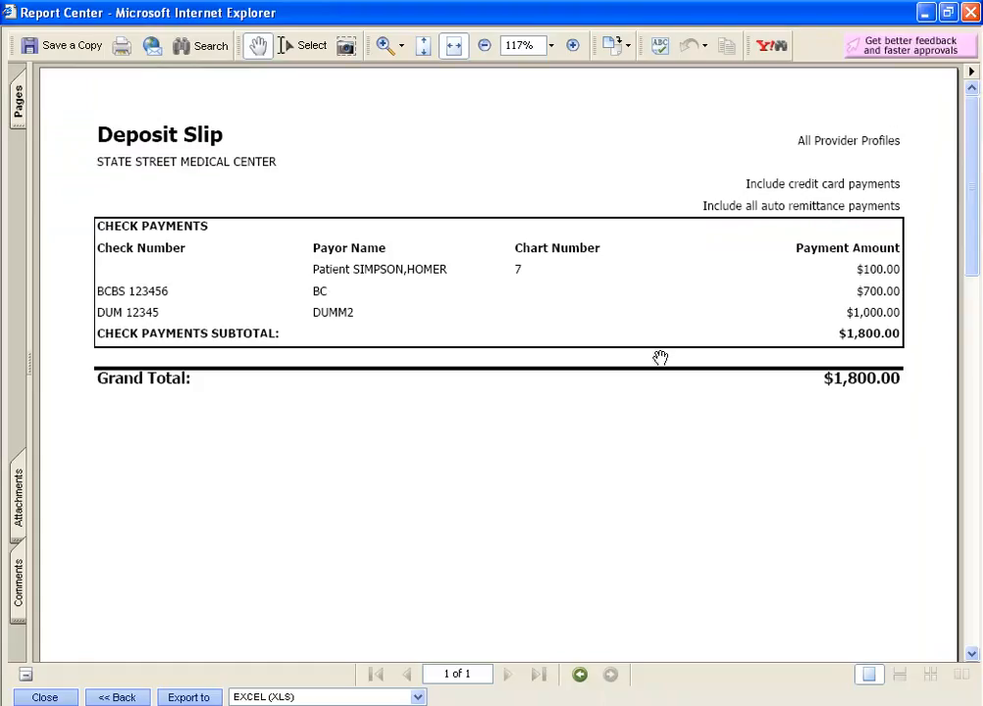
- Start an e-mail with a copy of the deposit slip PDF attached, and close the draft without sending it
left_click(151, 51)
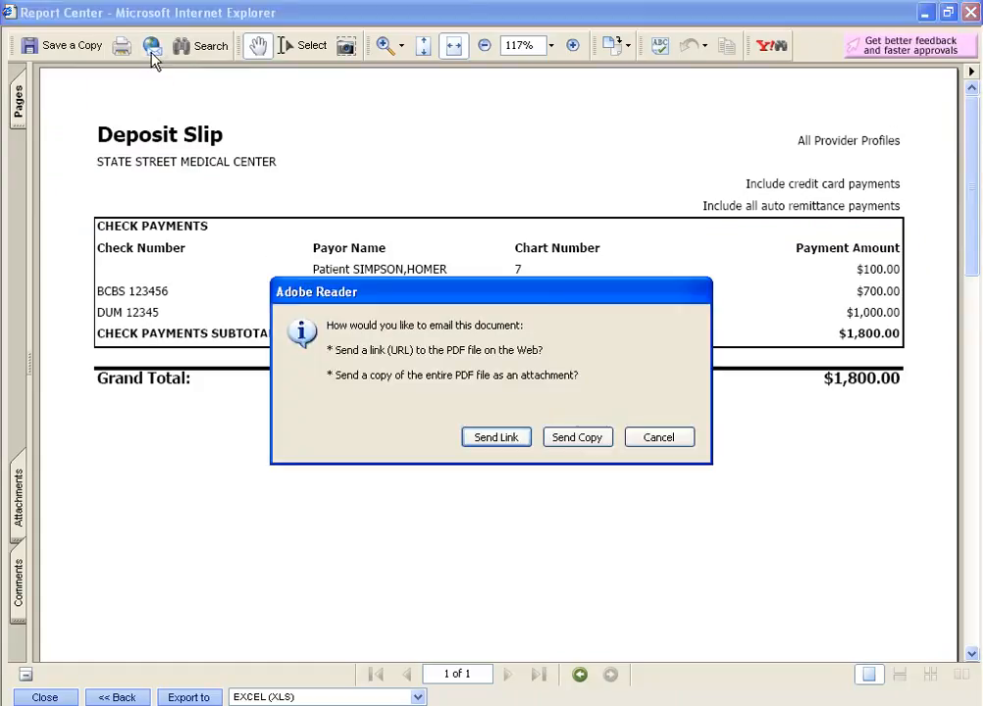
left_click(574, 437)
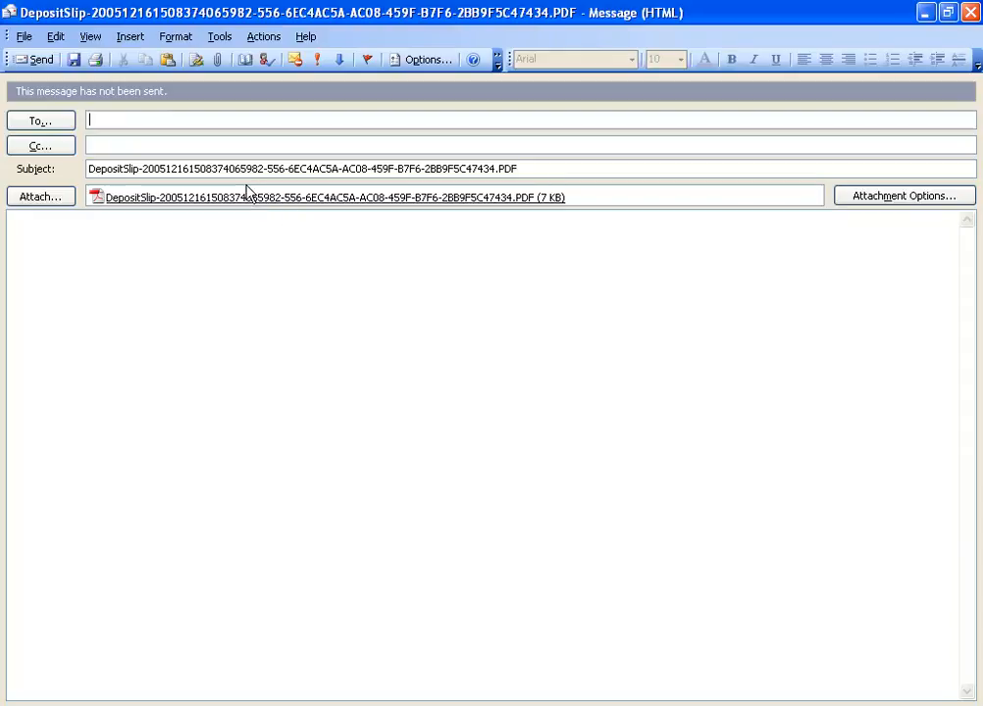
left_click(974, 12)
left_click(490, 415)
- Close the deposit slip report and run the wizard's Claims Center - Charge Review item
left_click_drag(974, 264, 976, 645)
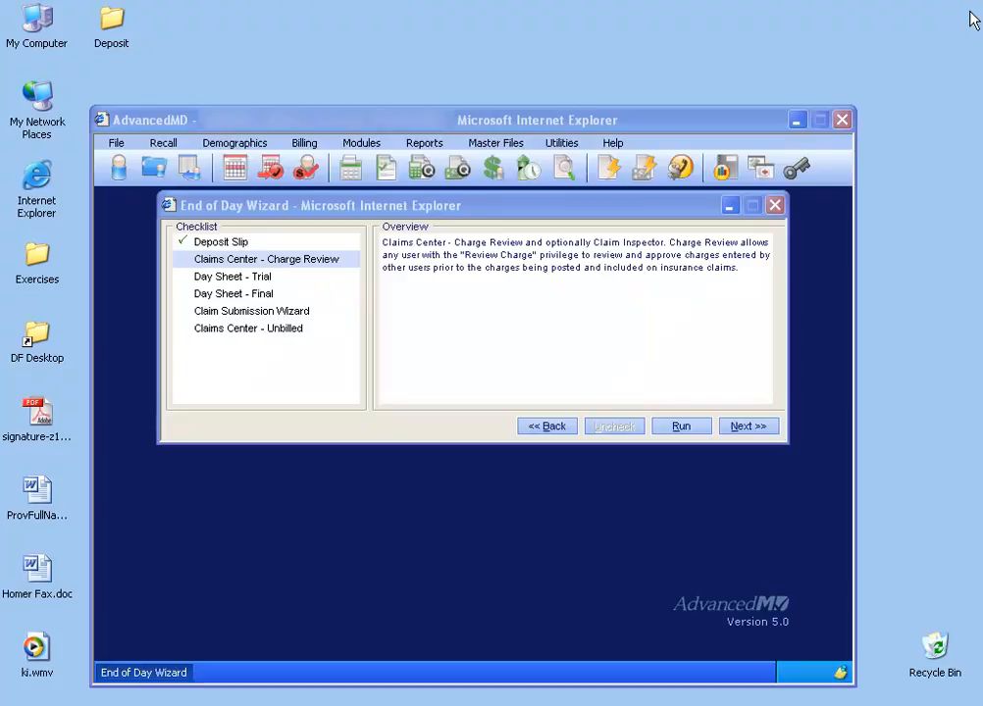
left_click(970, 12)
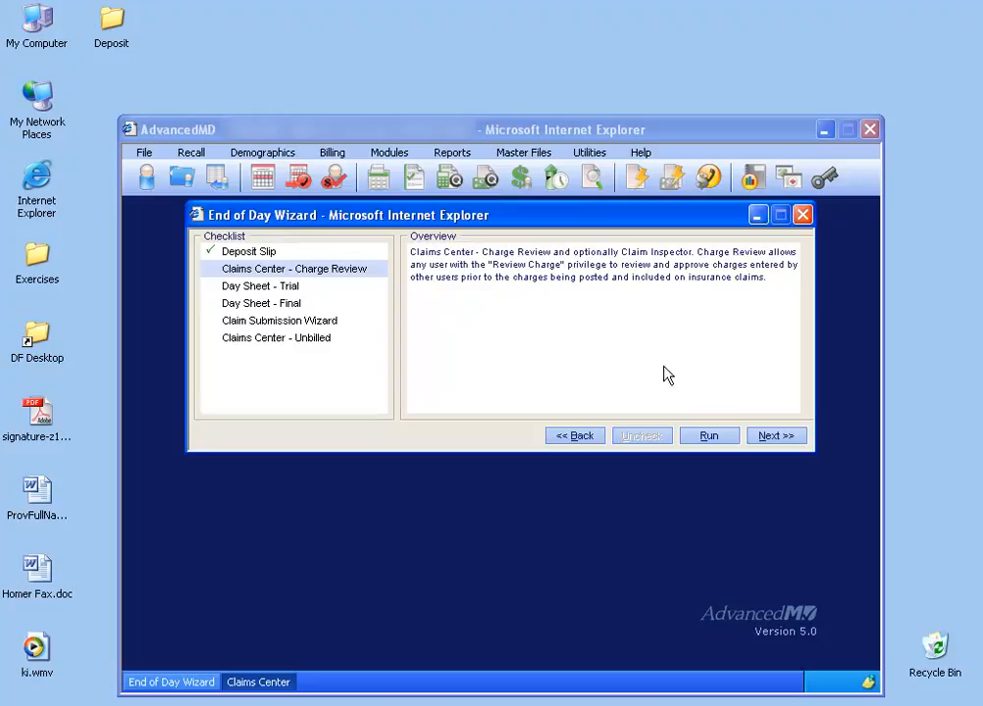
left_click(708, 437)
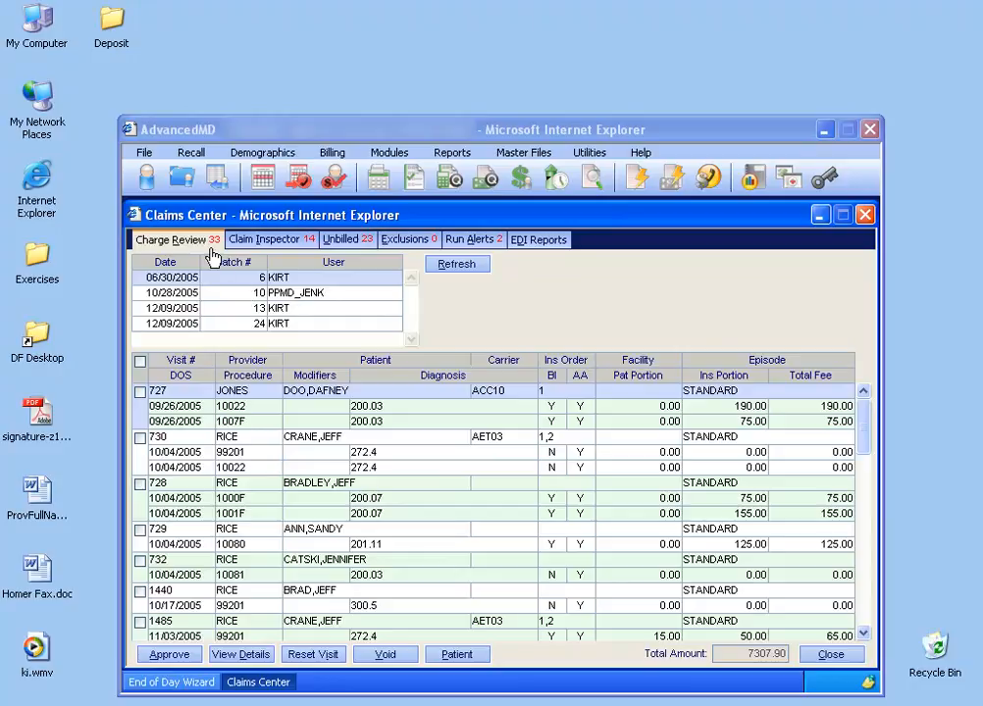
- View the charges awaiting review in batches 24, 13 and 10
left_click(236, 325)
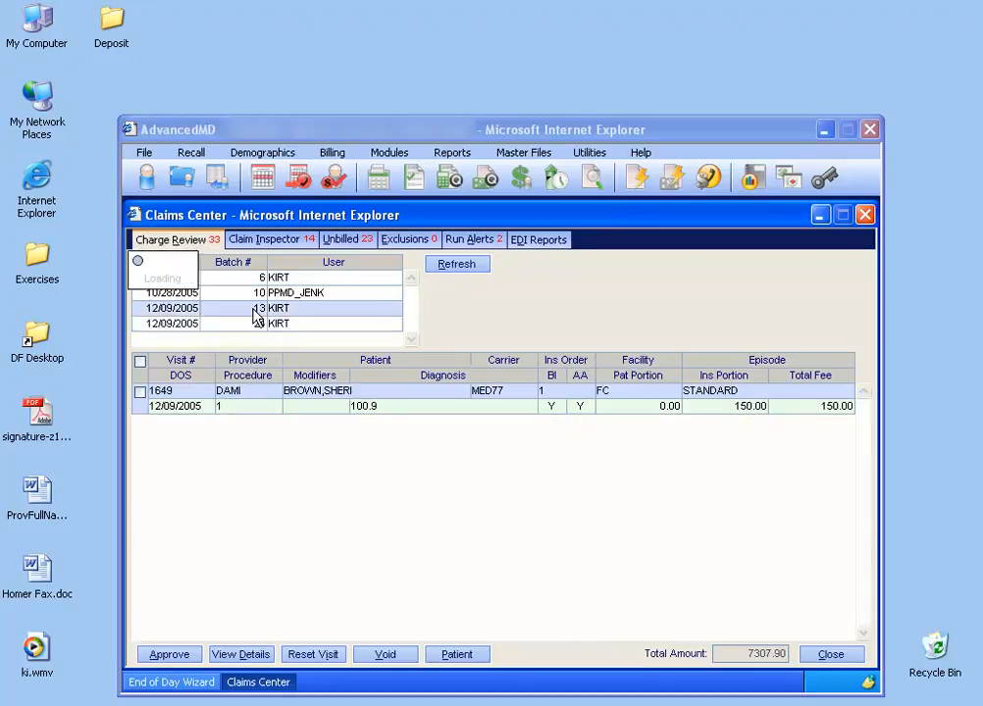
left_click(253, 310)
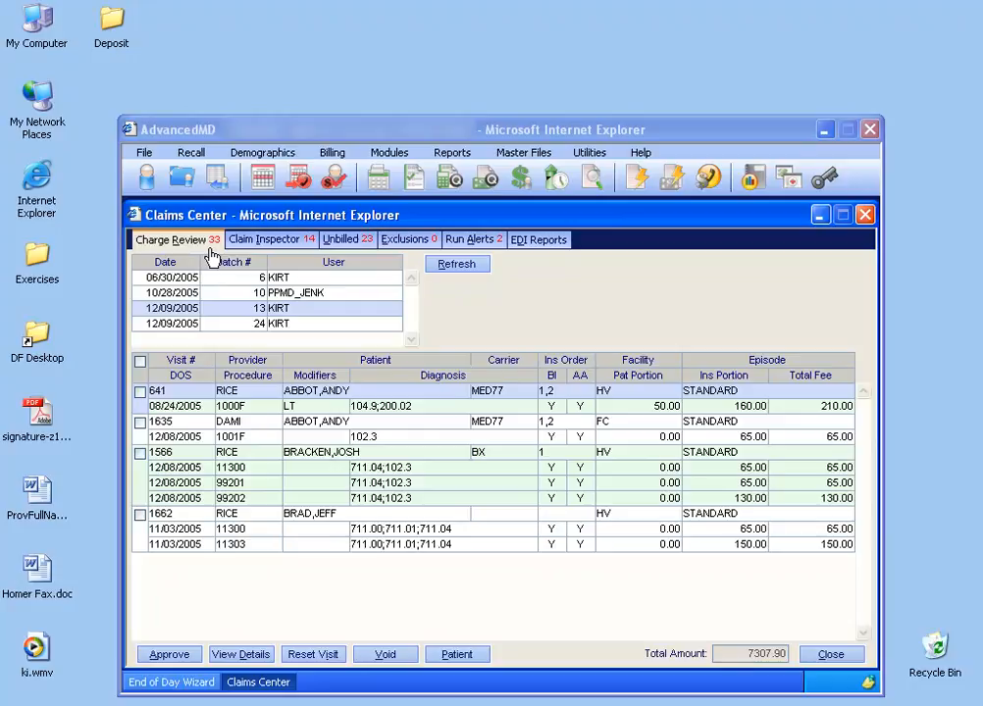
left_click(257, 296)
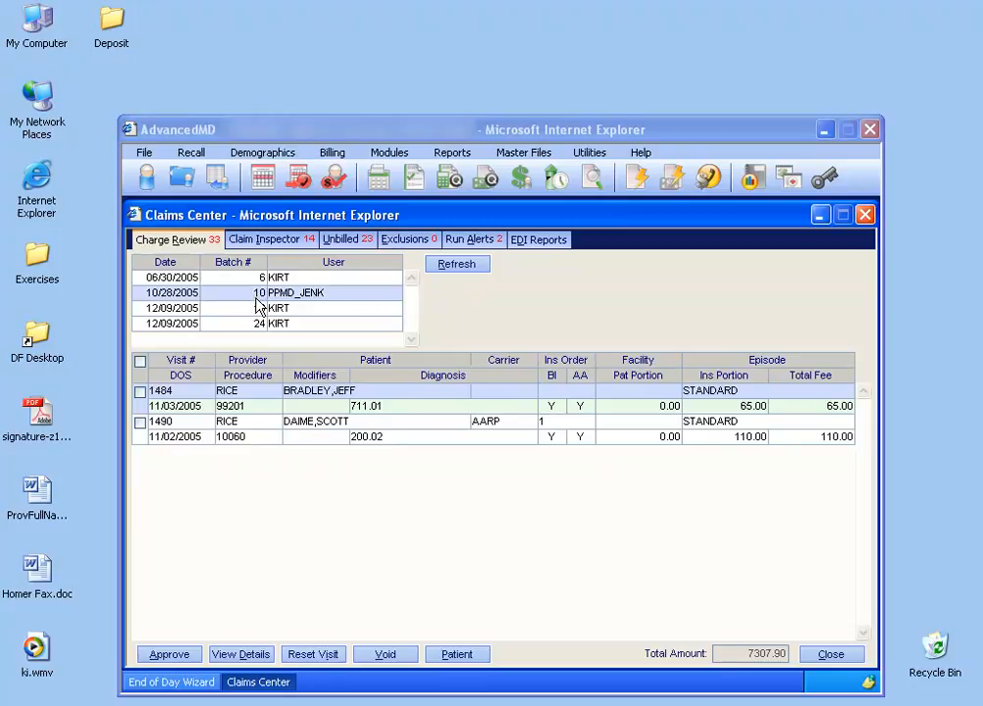
- Check the current batch's information, and return to Charge Review to view the charges in batch 6
left_click(378, 178)
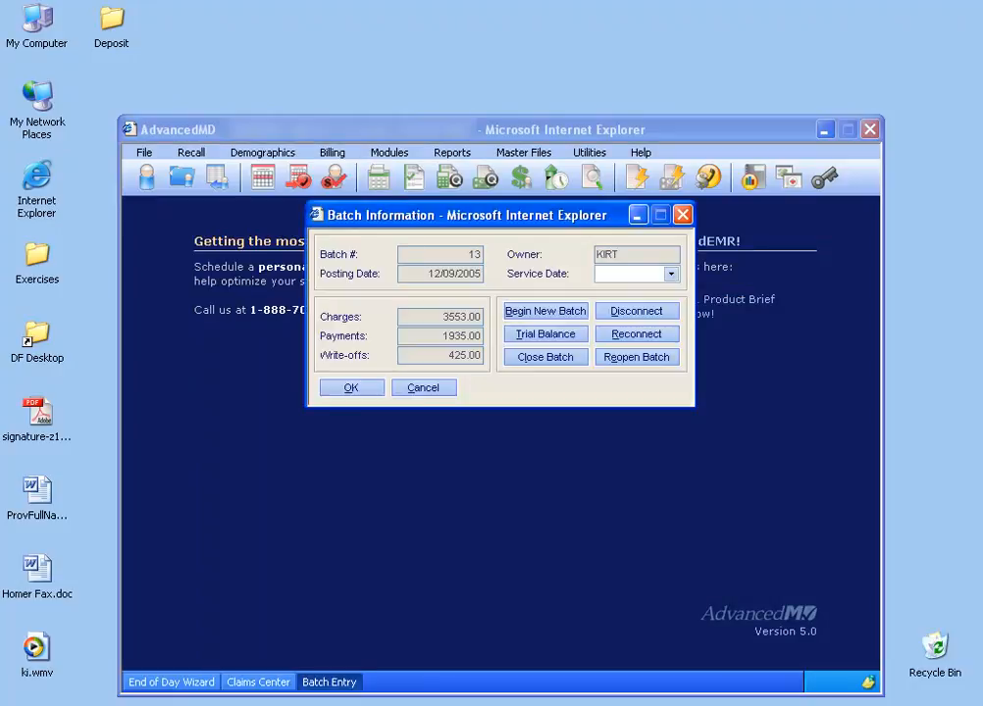
left_click(432, 390)
left_click(278, 683)
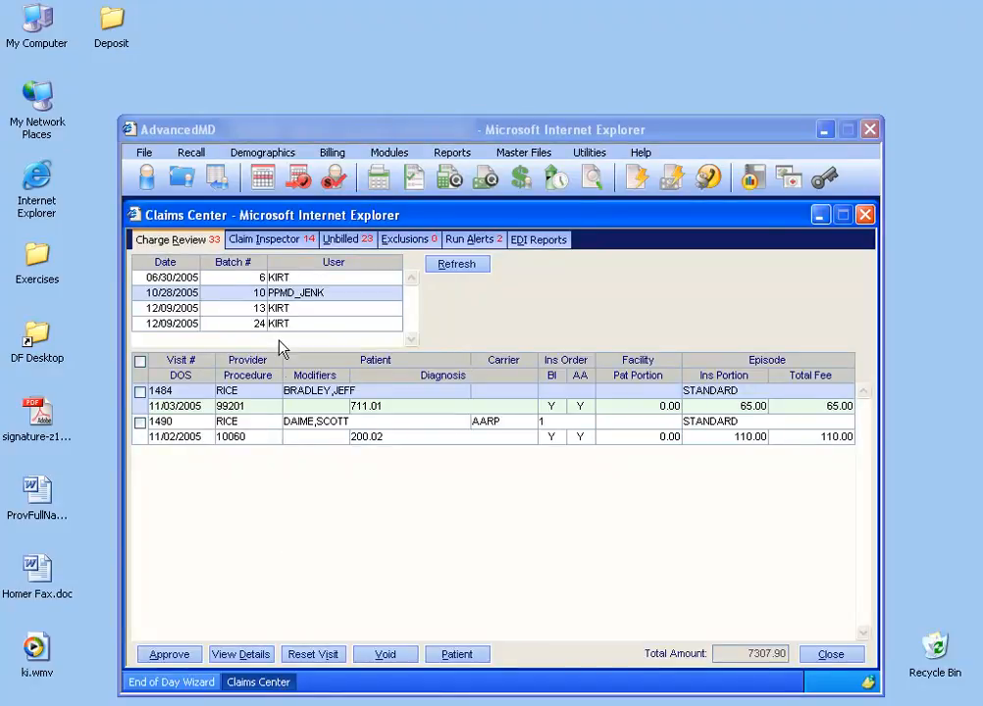
left_click(257, 278)
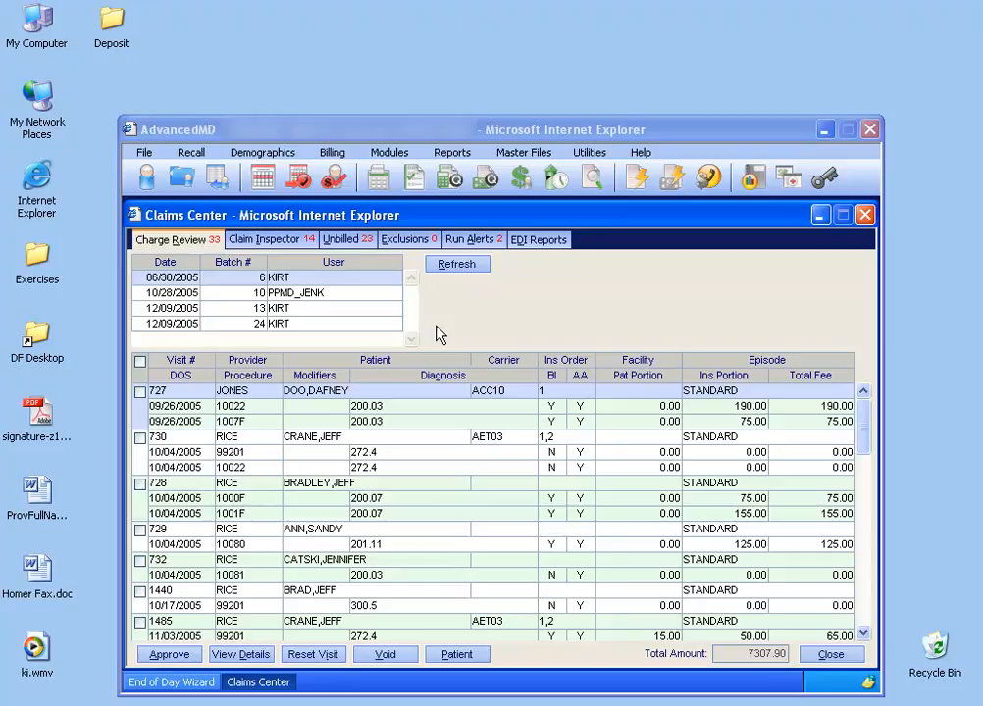
- Examine the ADMIN role's Financials privileges in Role Setup, and return to the Claims Center's Charge Review
left_click(590, 153)
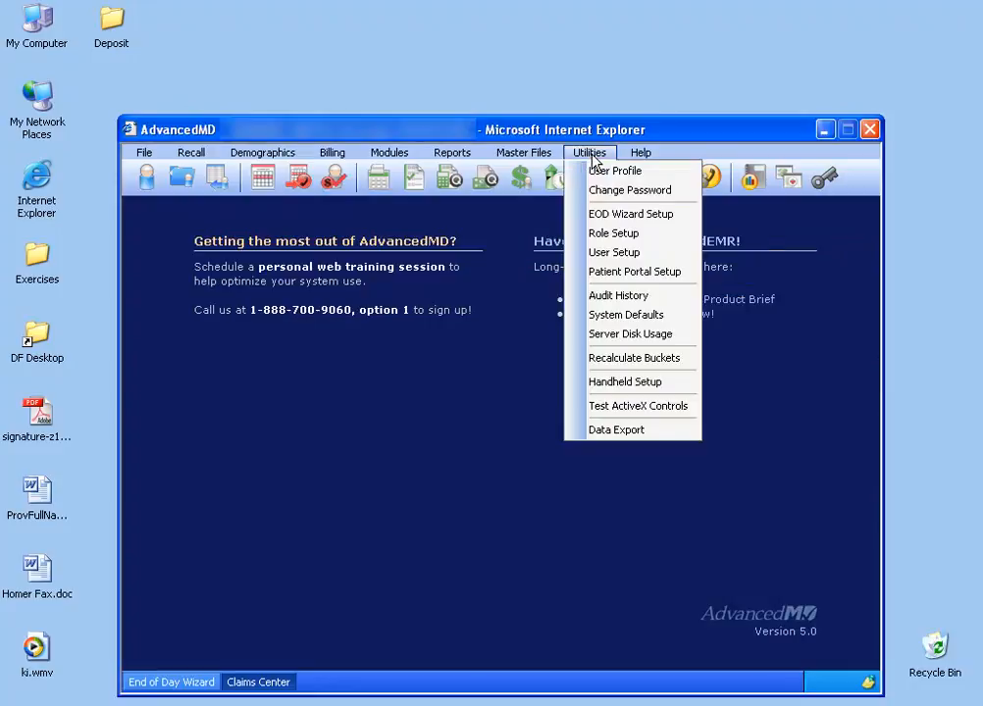
left_click(598, 233)
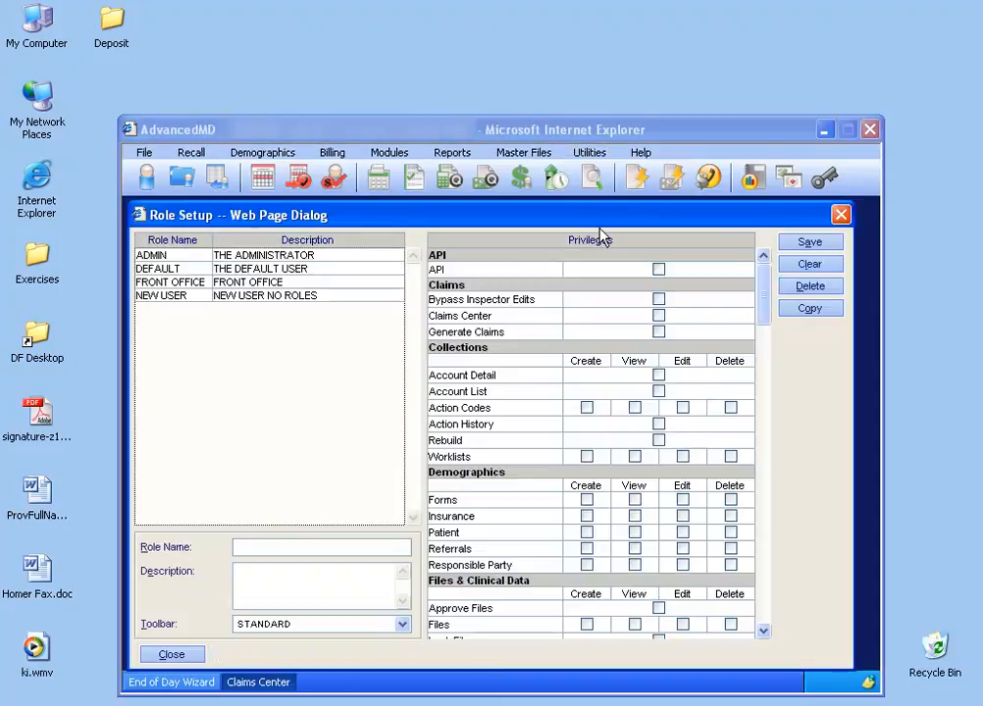
left_click(293, 255)
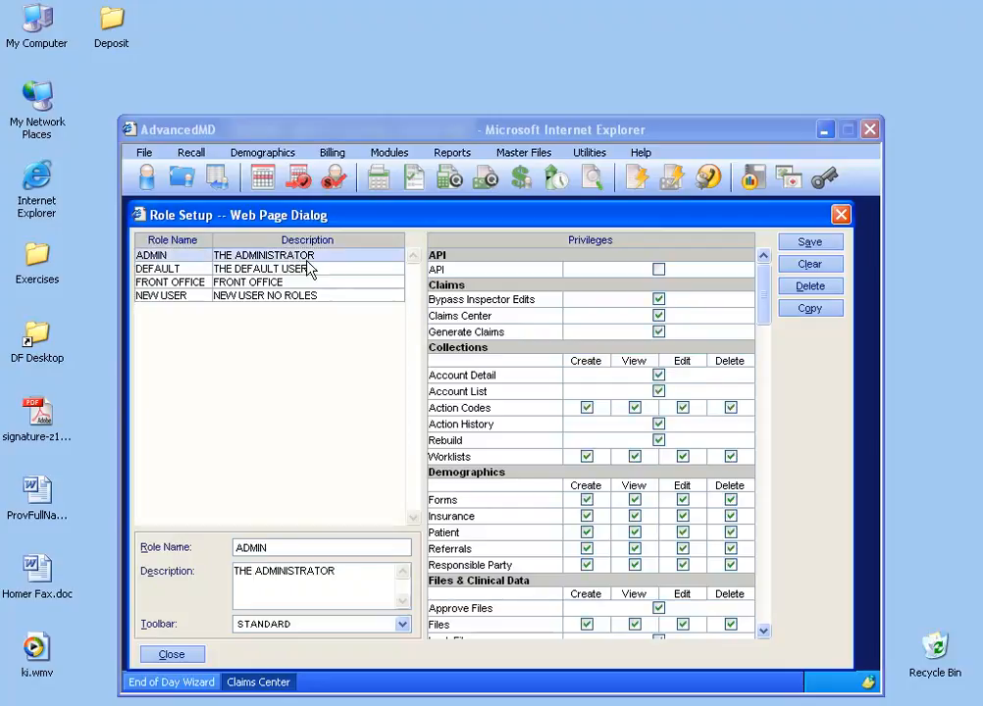
left_click_drag(764, 304, 764, 364)
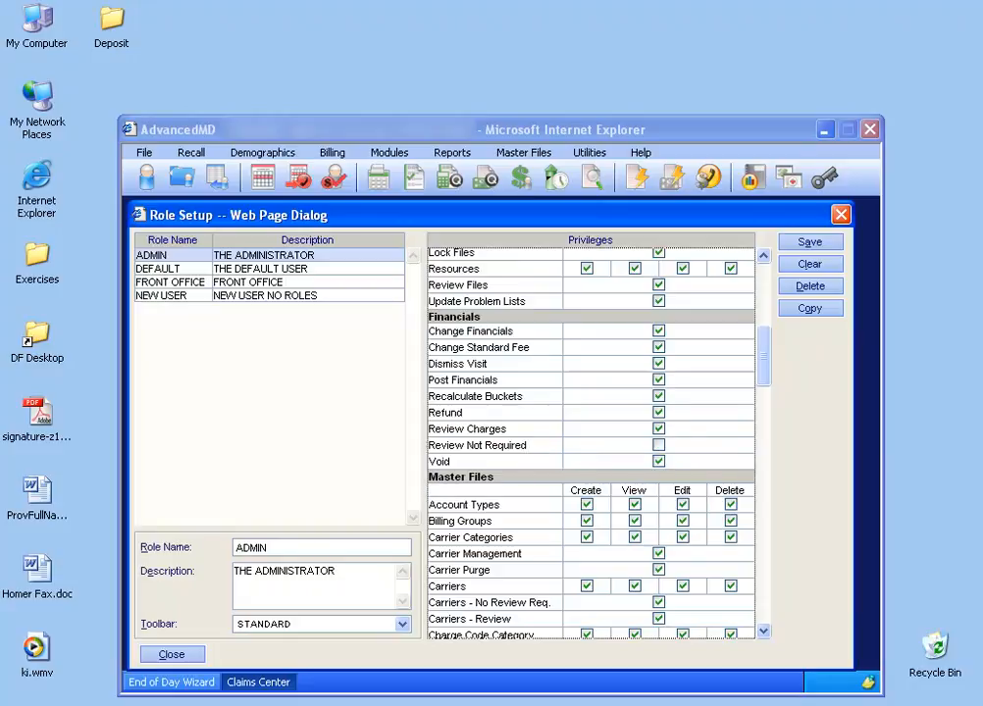
left_click(841, 214)
left_click(277, 685)
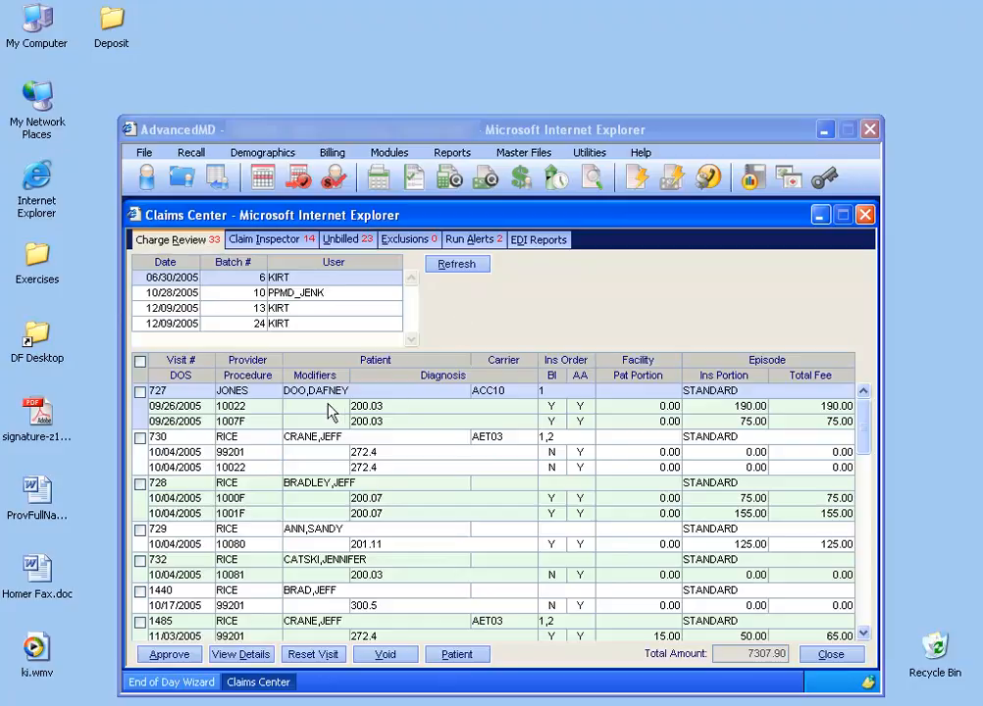
- Check the fee details of the first visit's charges in batch 6, and approve that visit
mouse_move(206, 415)
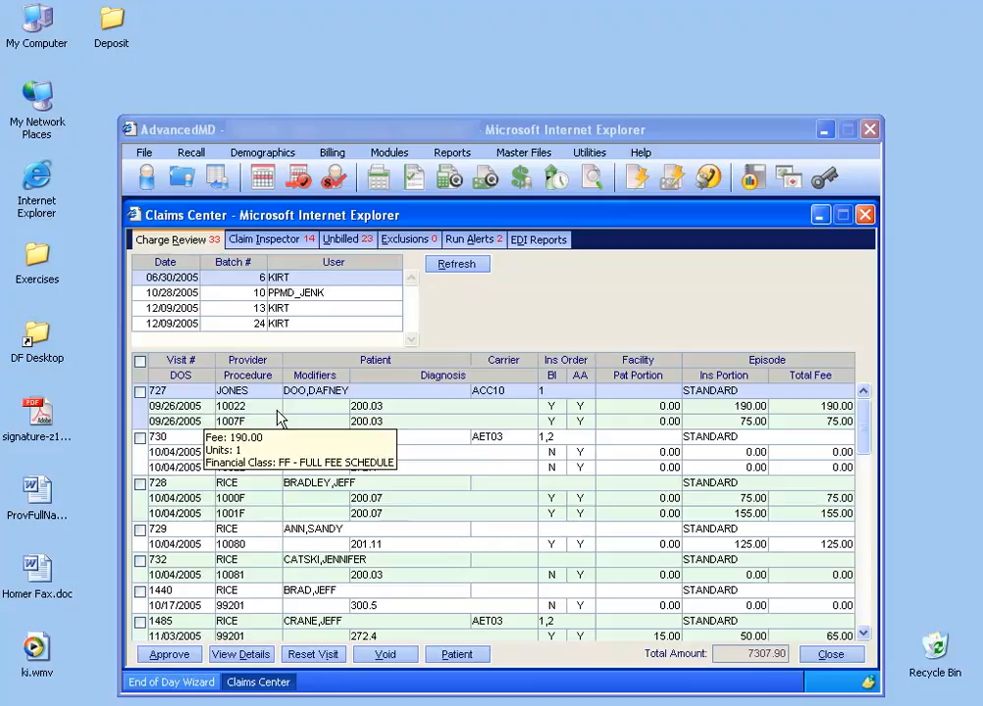
mouse_move(174, 407)
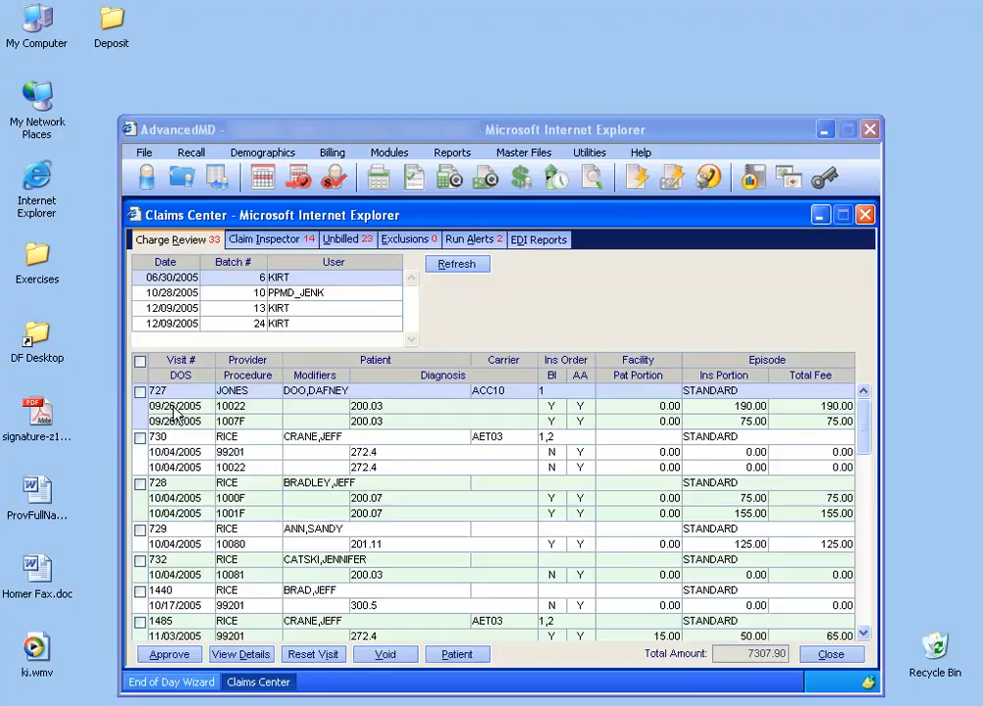
left_click(141, 391)
left_click(169, 654)
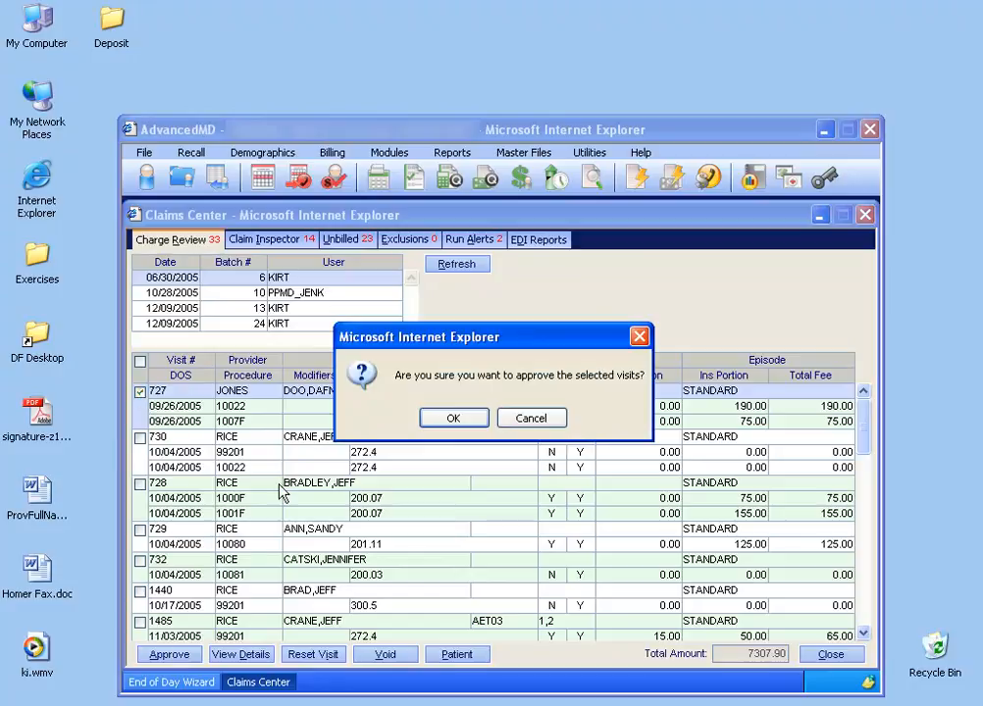
left_click(462, 420)
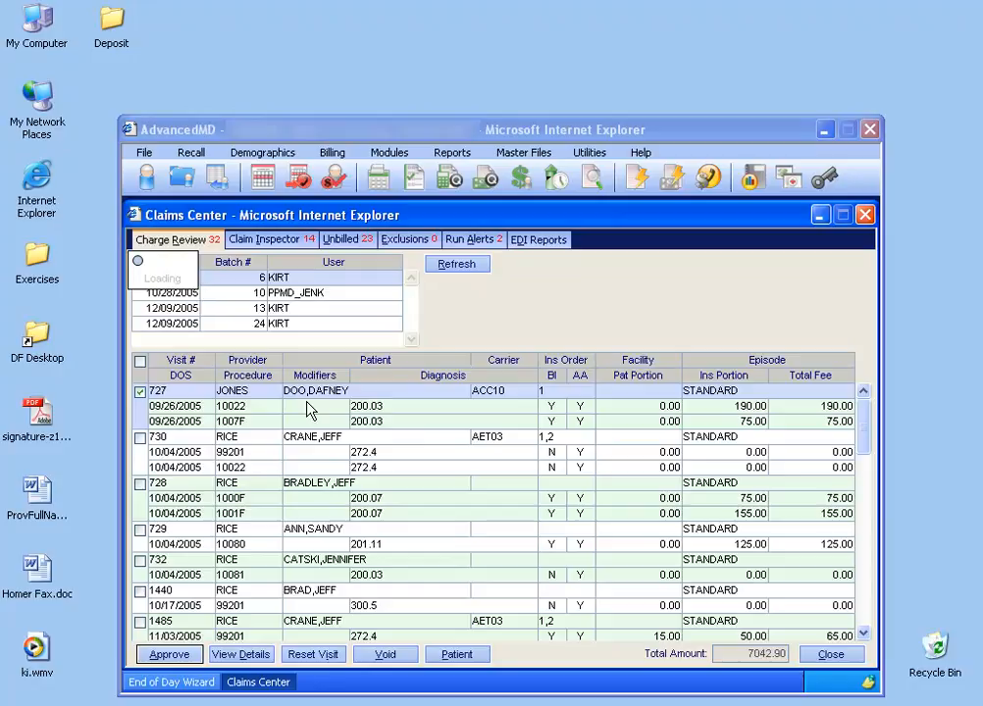